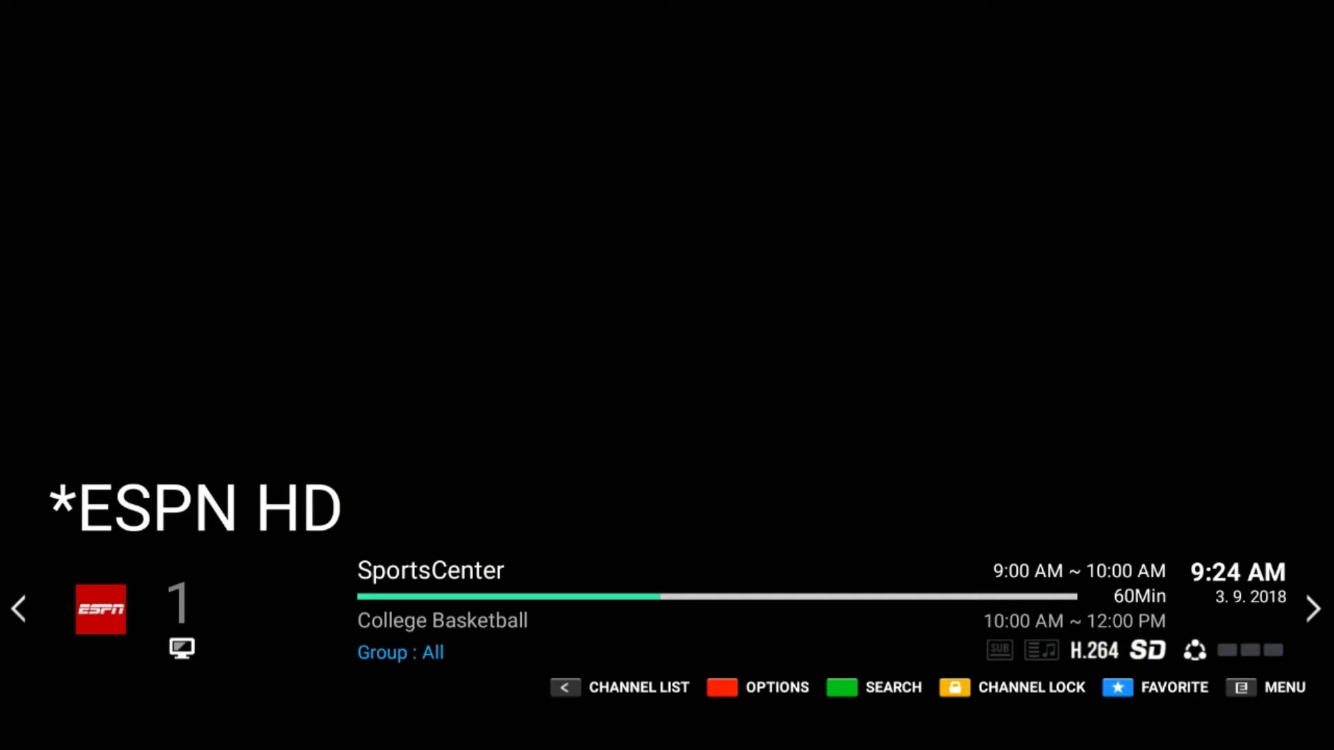
Step: Browse the All group down to channel 3, ESPN U HD, then show the group panel
key("Return")
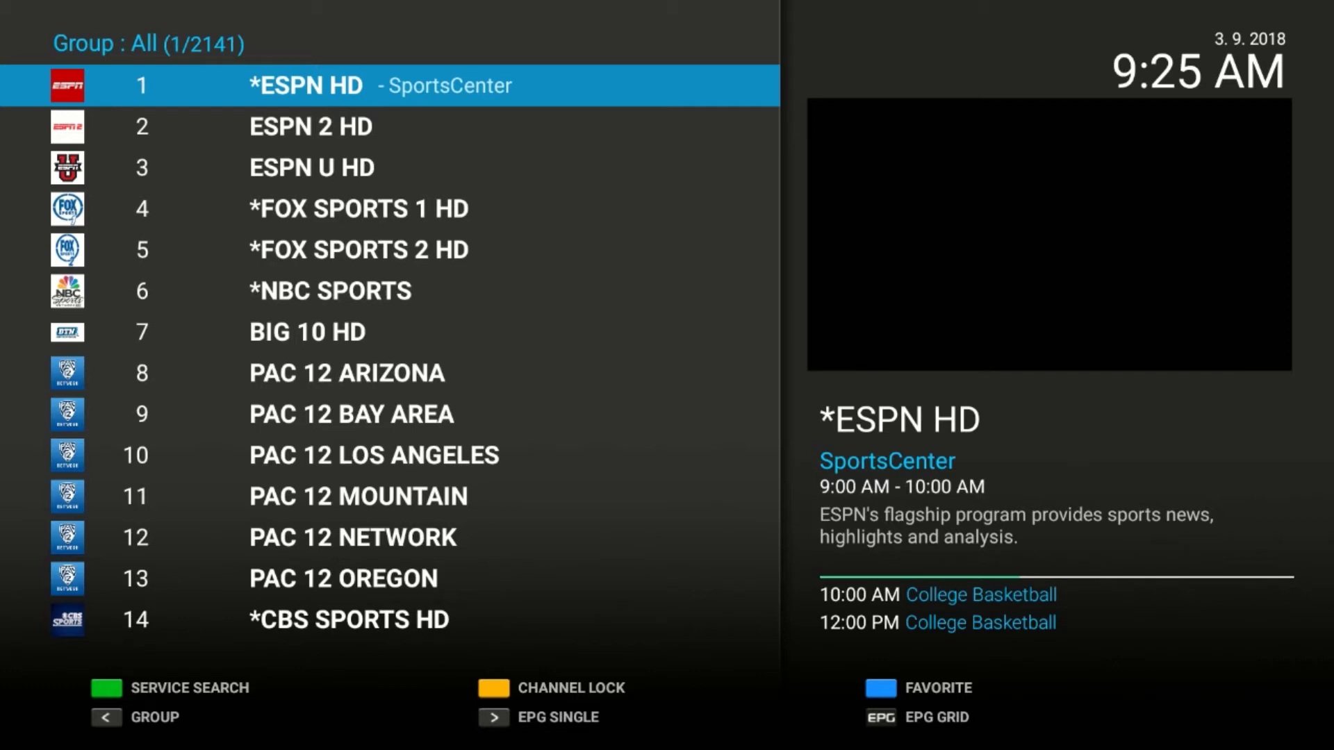
key("Down")
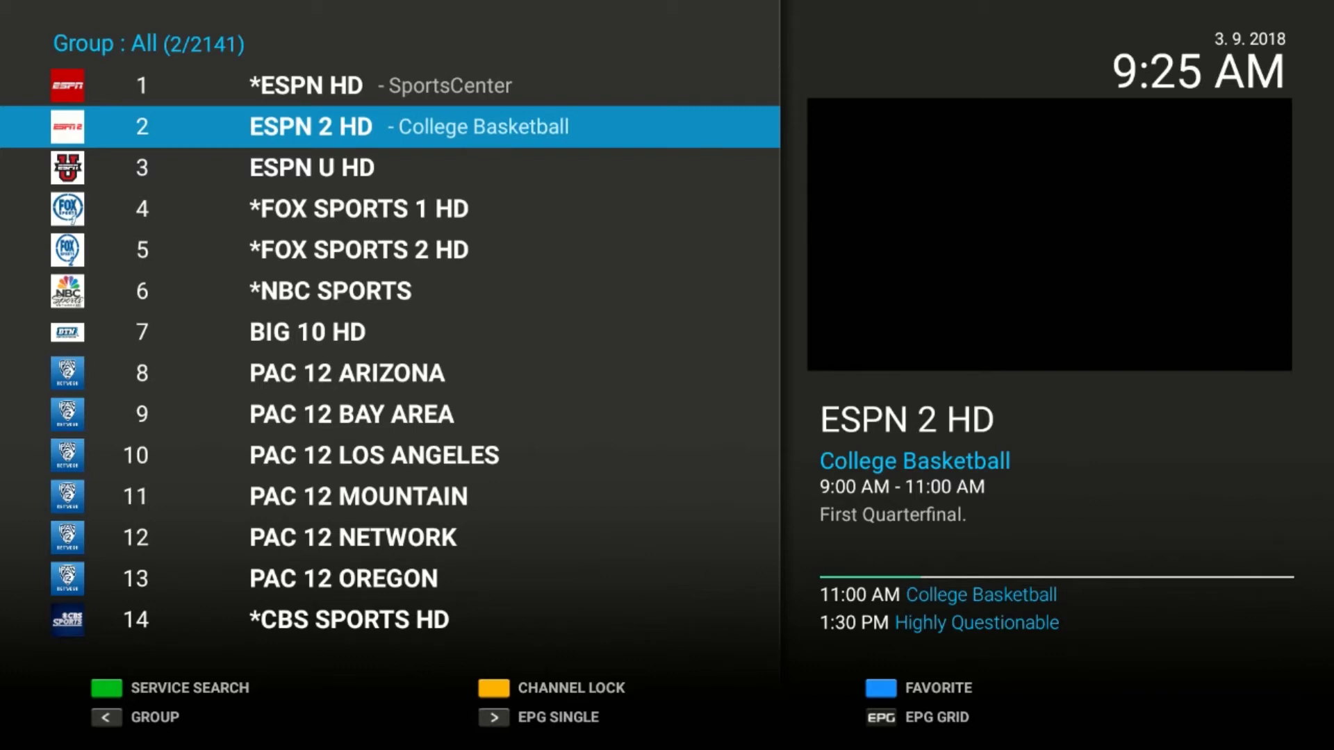
left_click(312, 167)
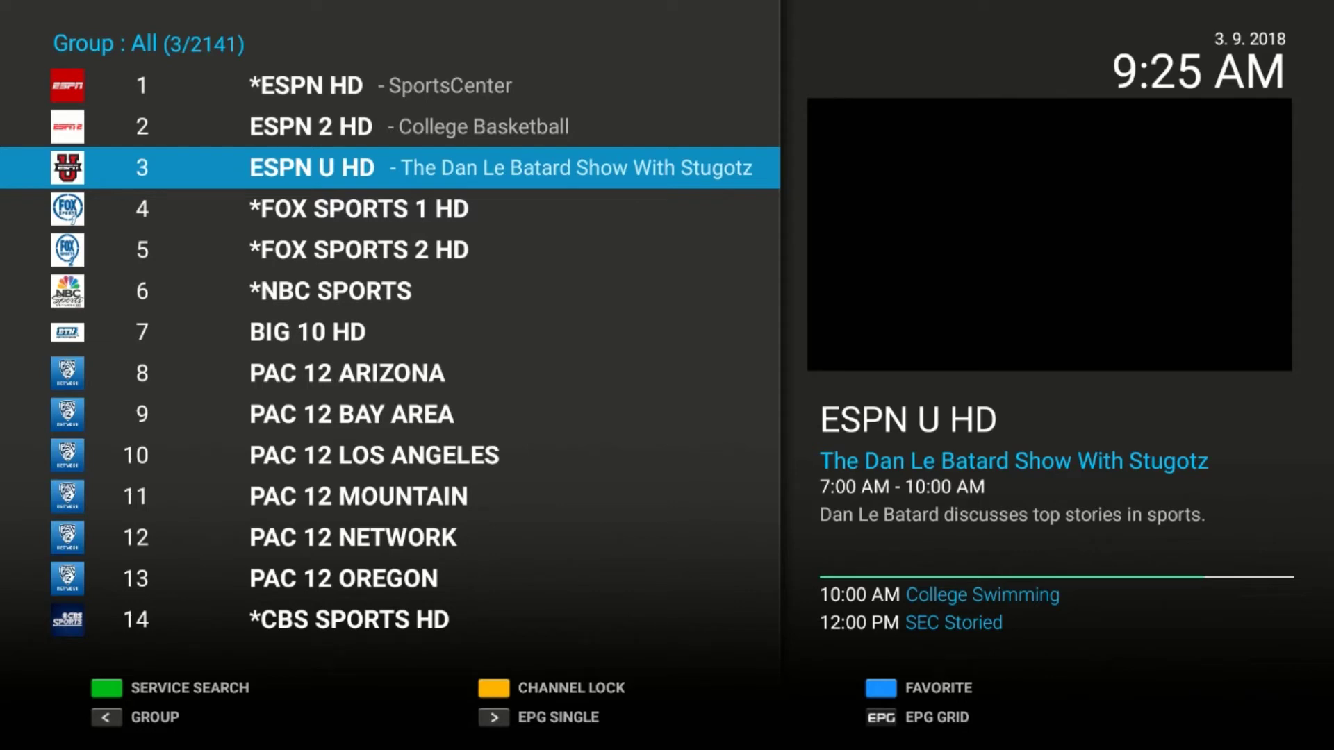
key("Left")
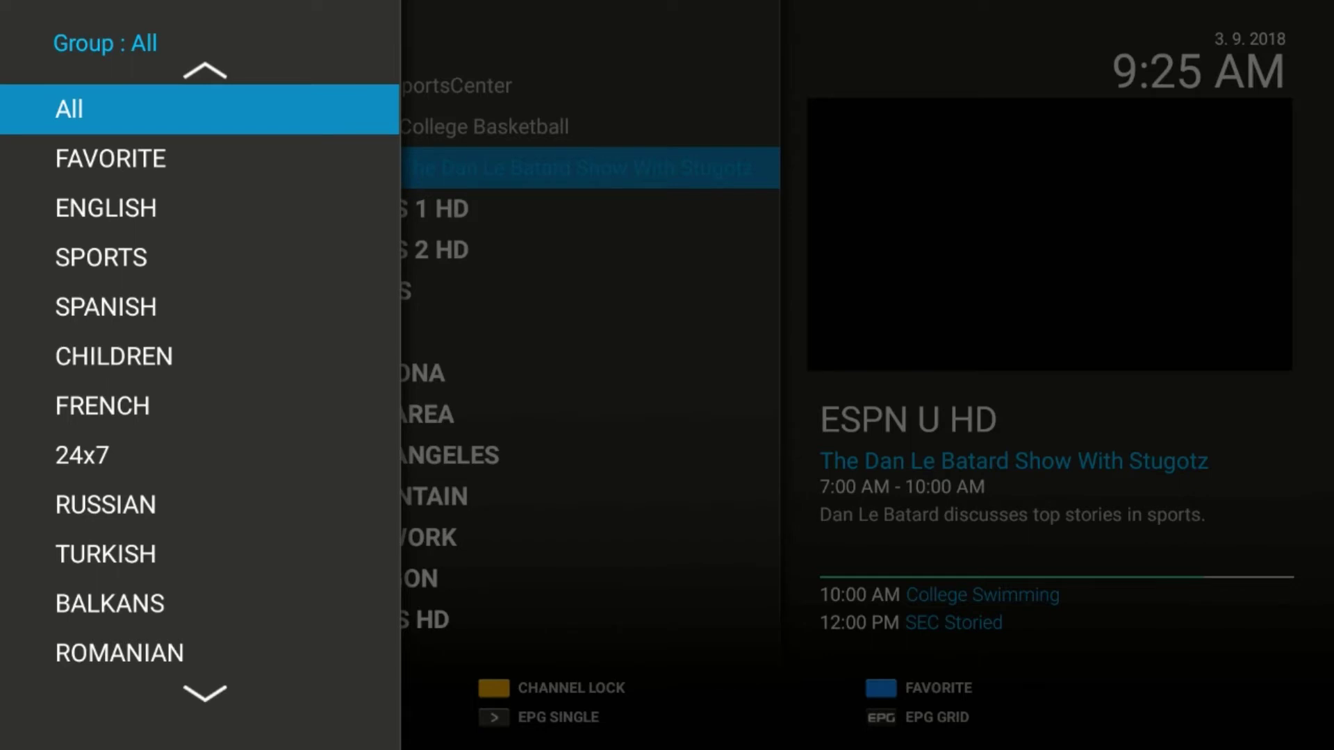
Step: Switch the channel list to the ENGLISH group
key("Down")
key("Down")
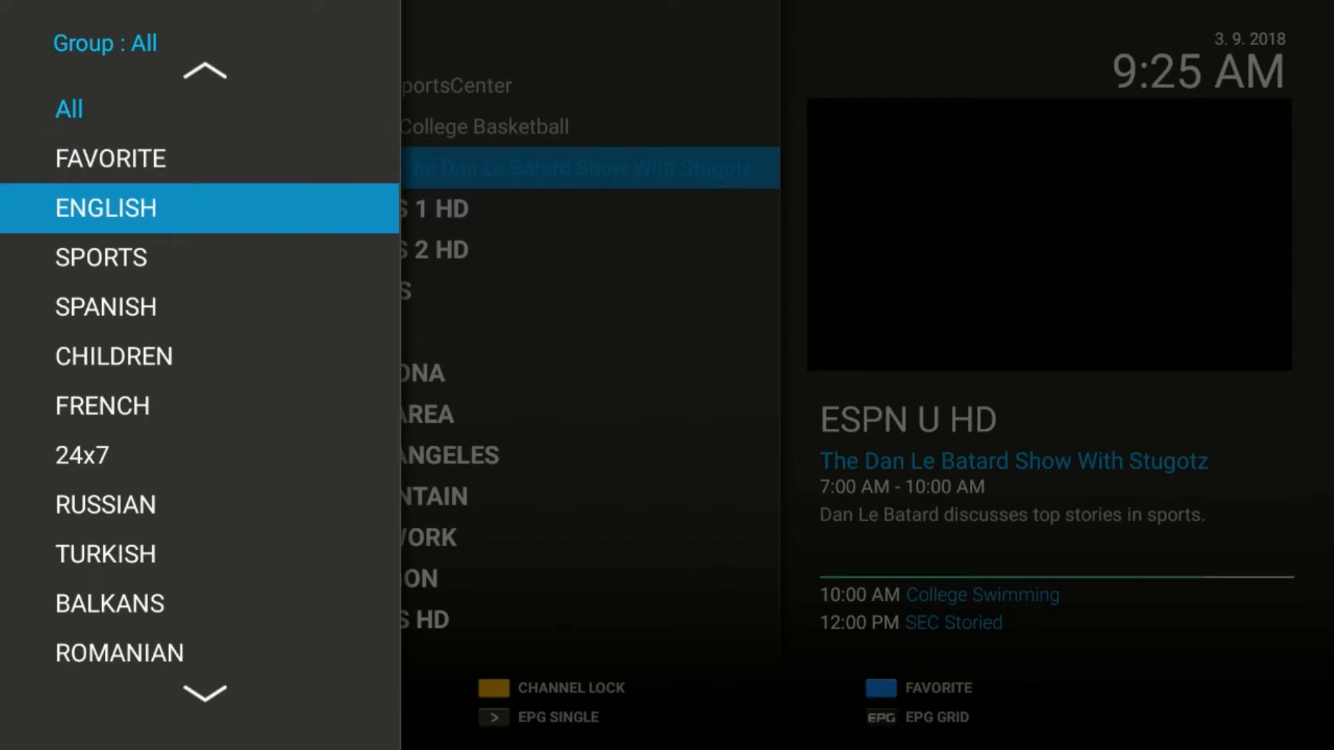
key("Down")
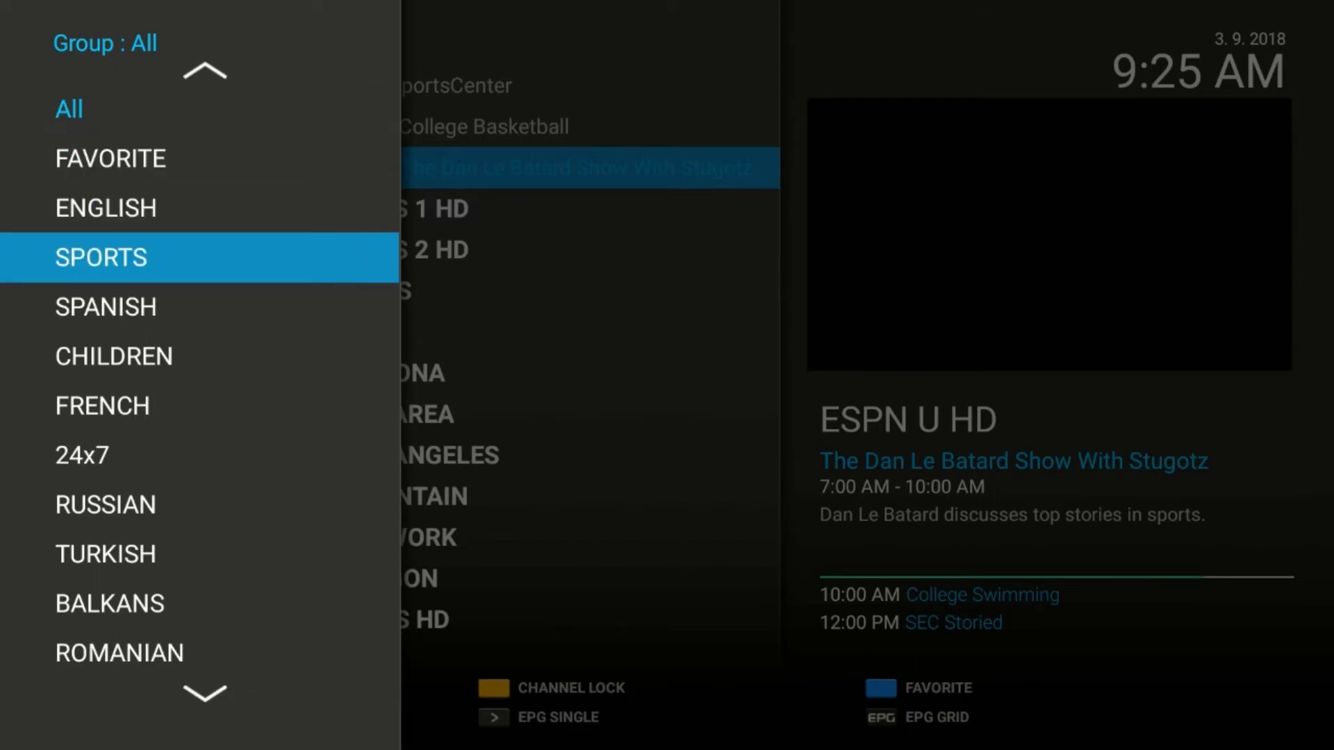
key("Up")
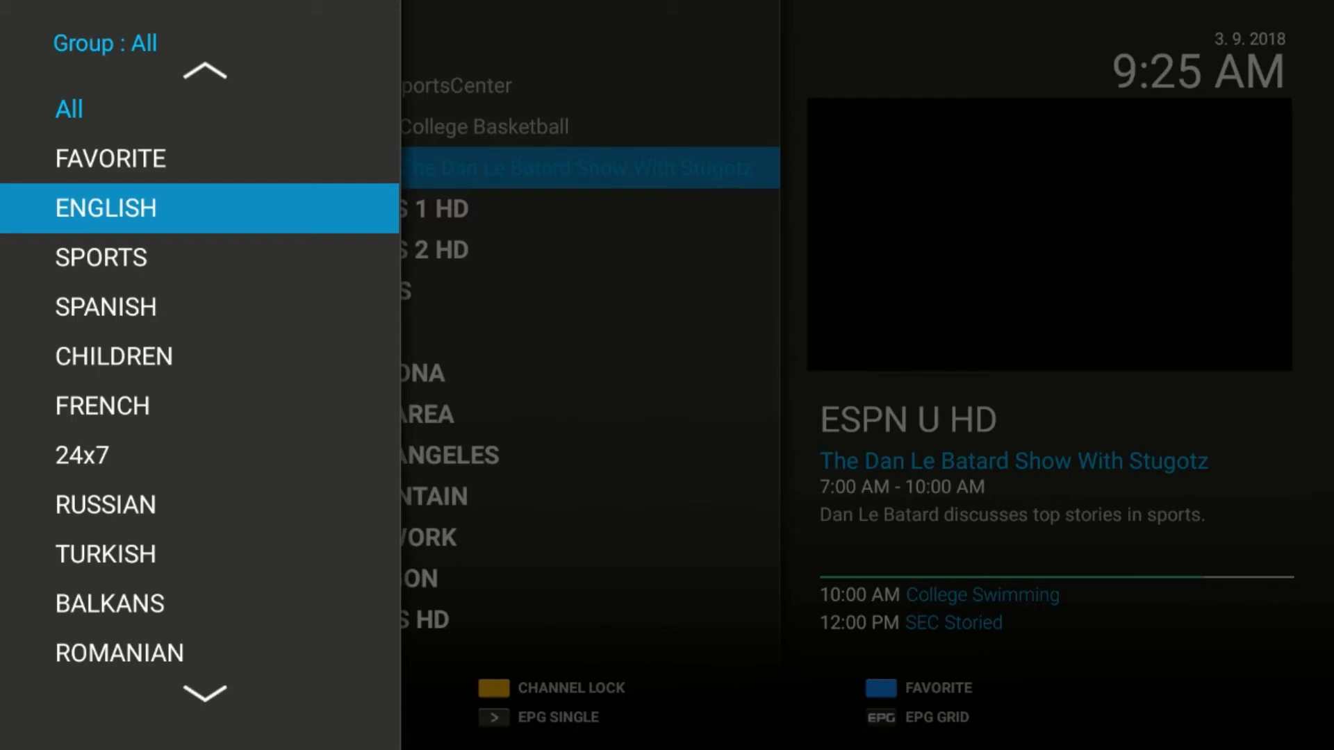
key("Escape")
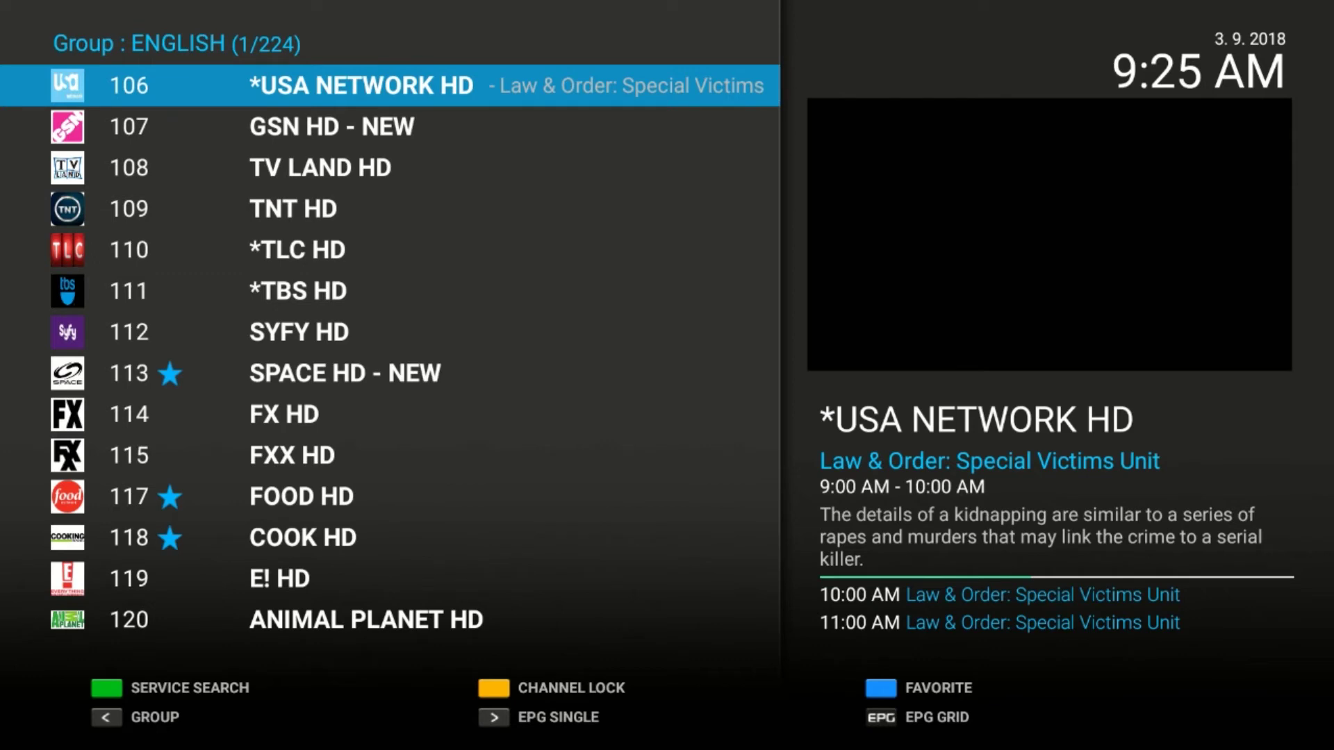
Step: Mark 132 HGTV HD and 130 NAT GEO WILD HD as favorites
key("Down")
key("Down")
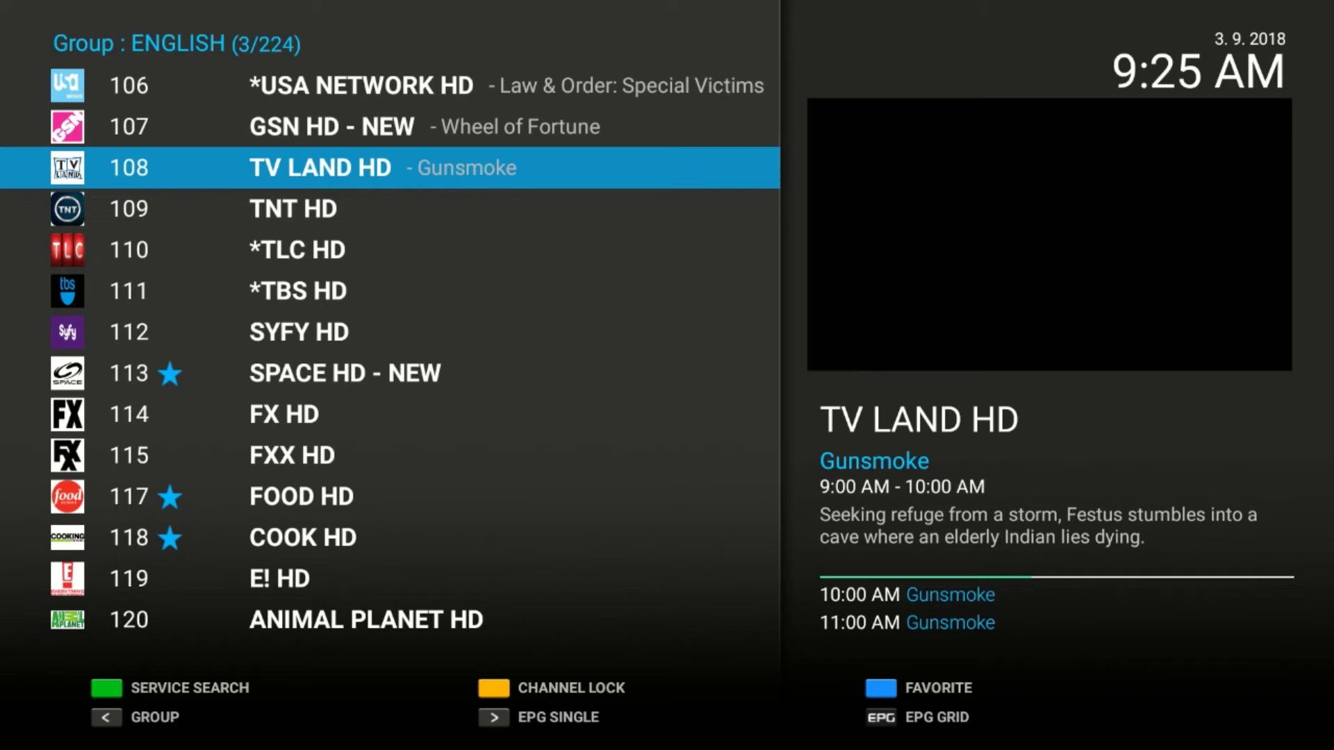
left_click(366, 620)
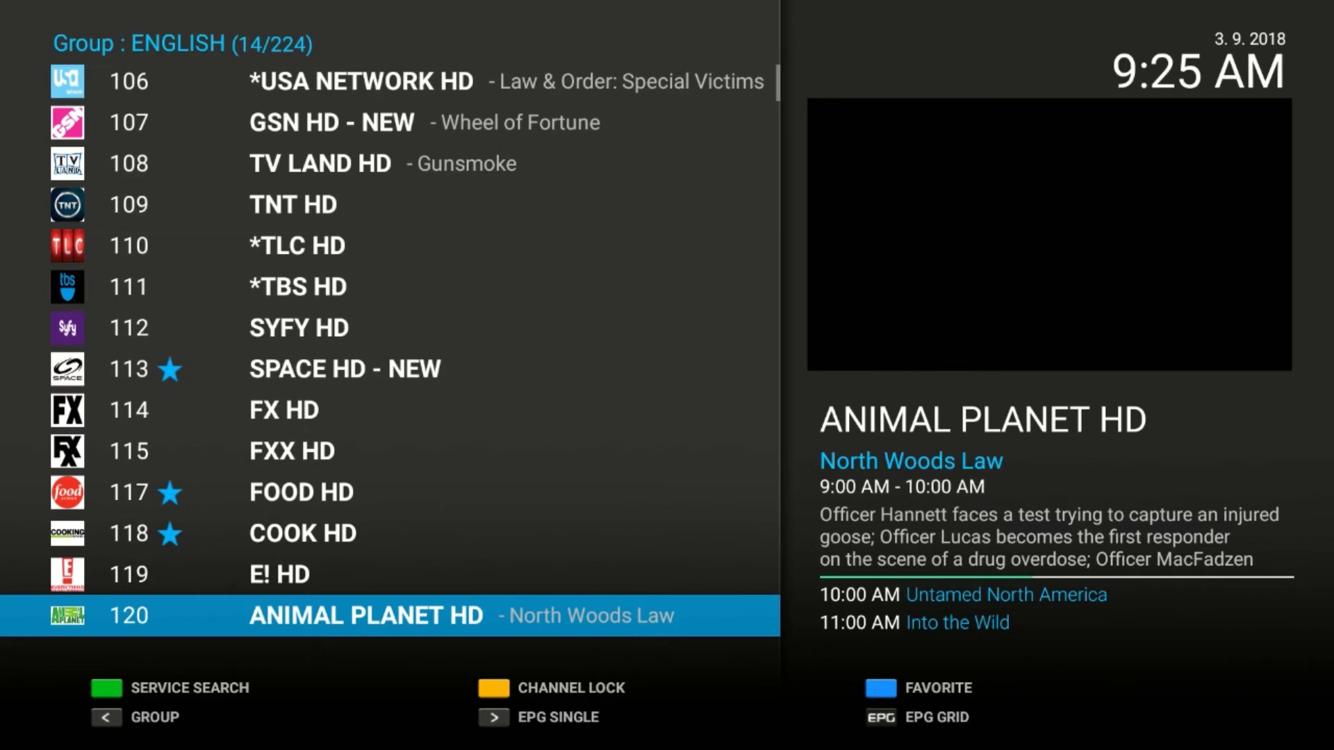
key("Page_Down")
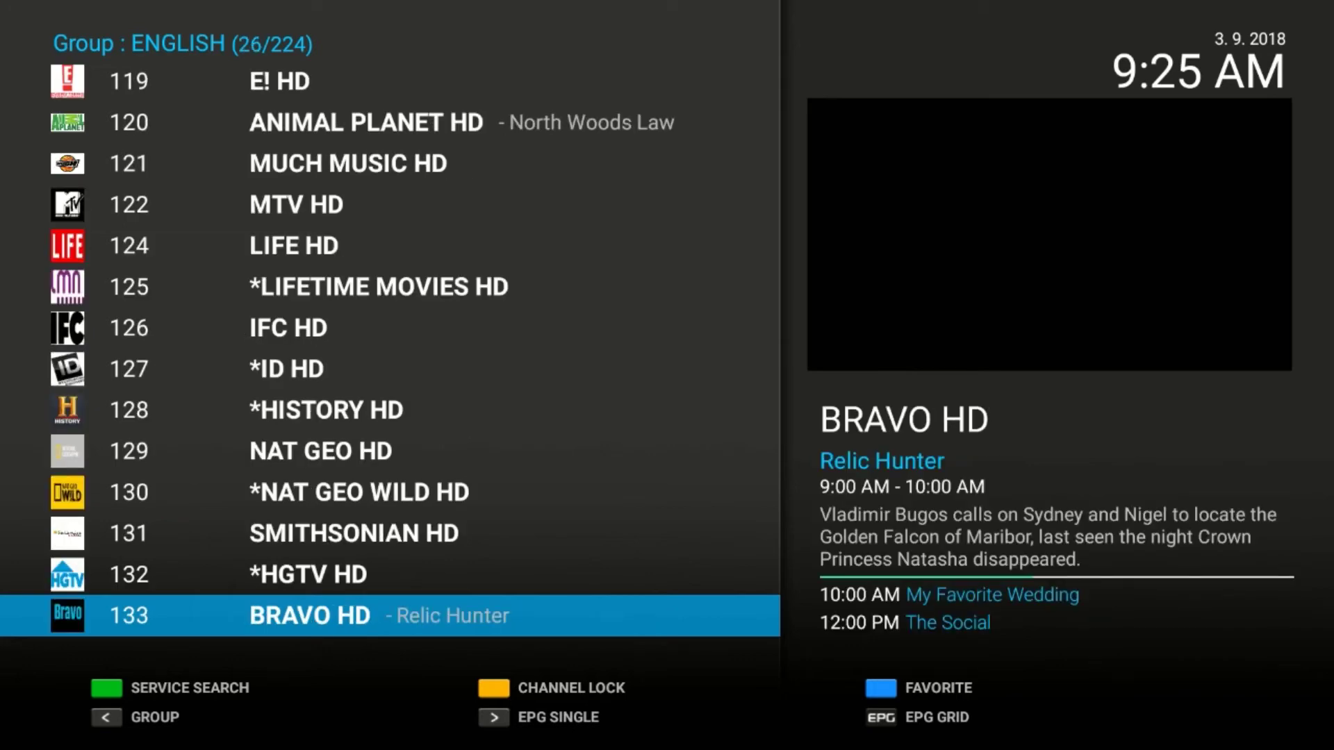
key("Up")
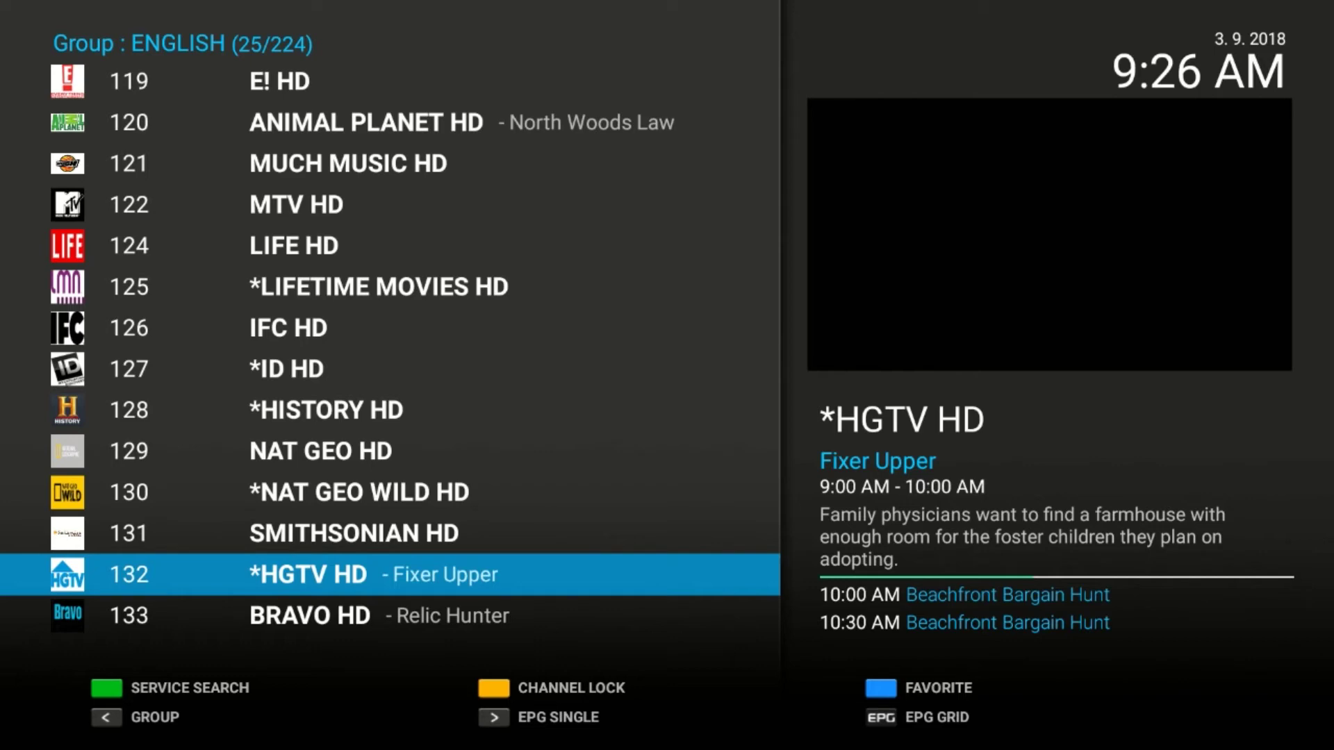
key("F4")
key("Up")
key("Up")
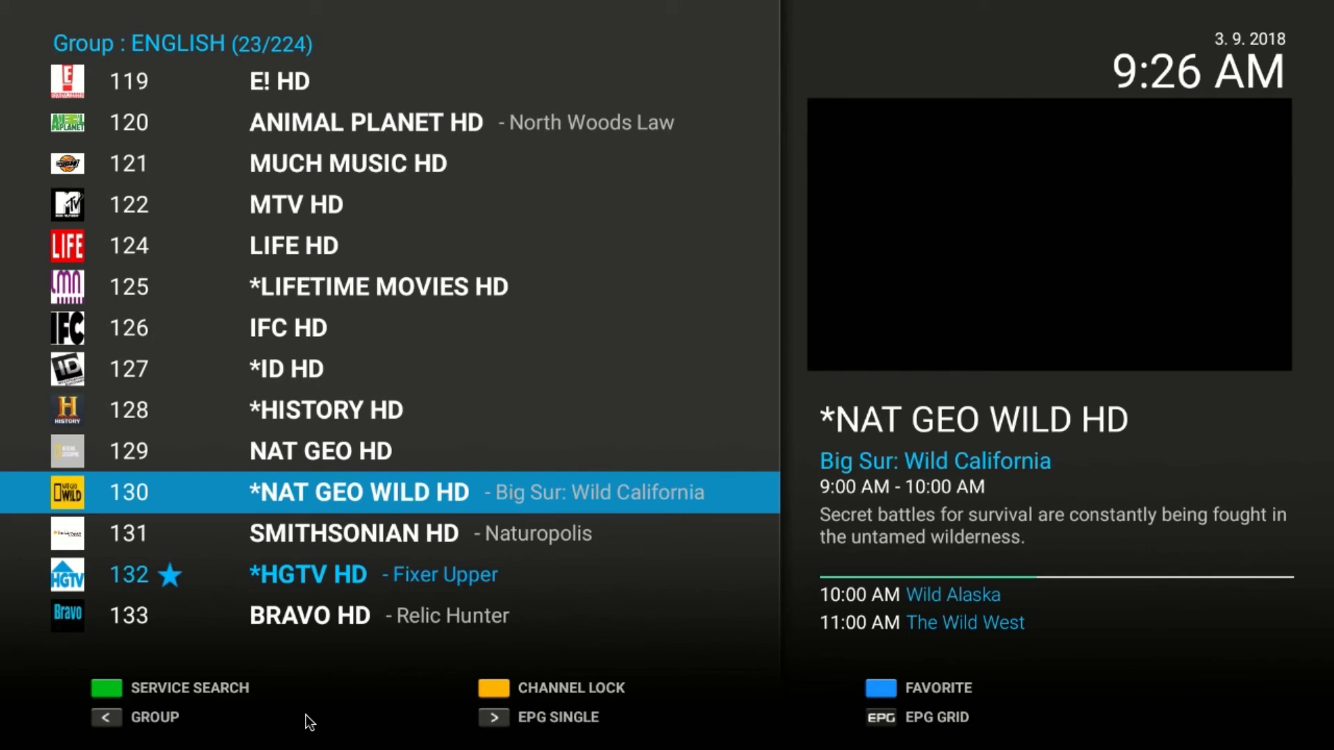
key("f")
Step: Switch to the FAVORITE group, select NAT GEO WILD HD, and open the EPG grid
key("Left")
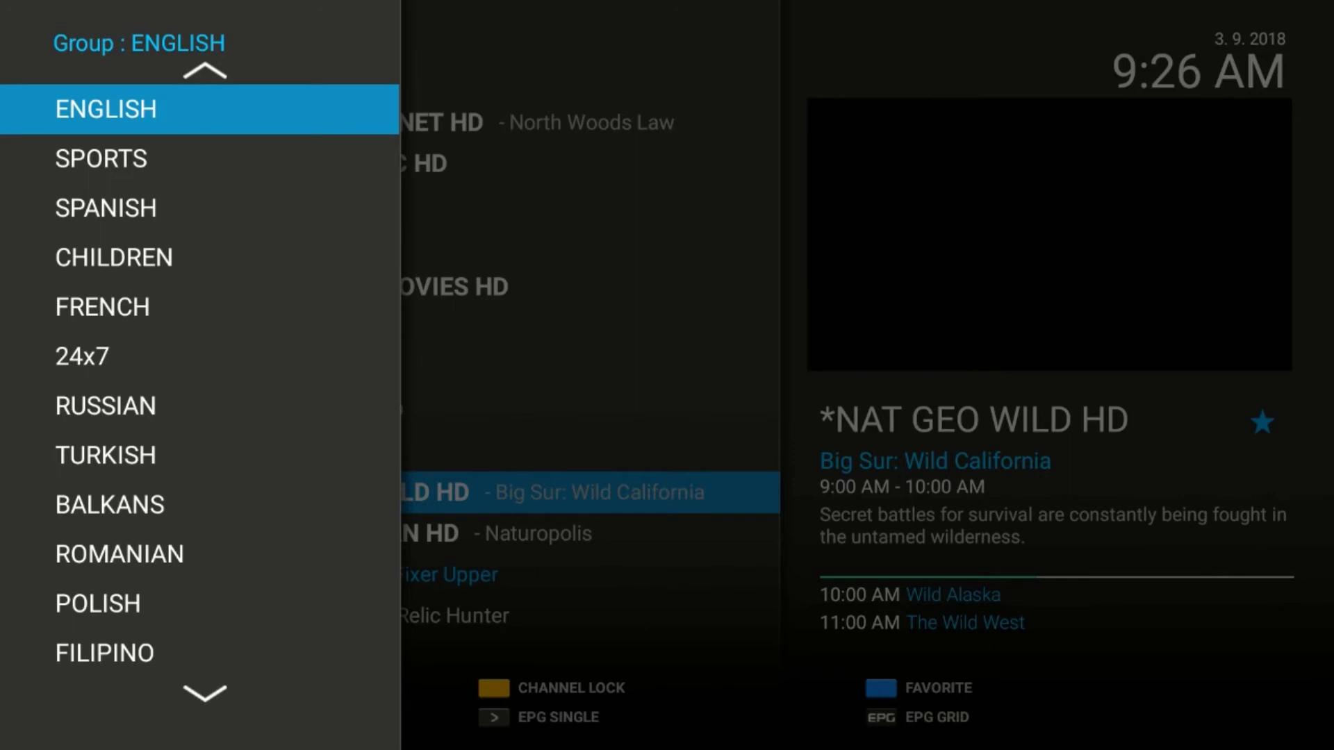
key("Up")
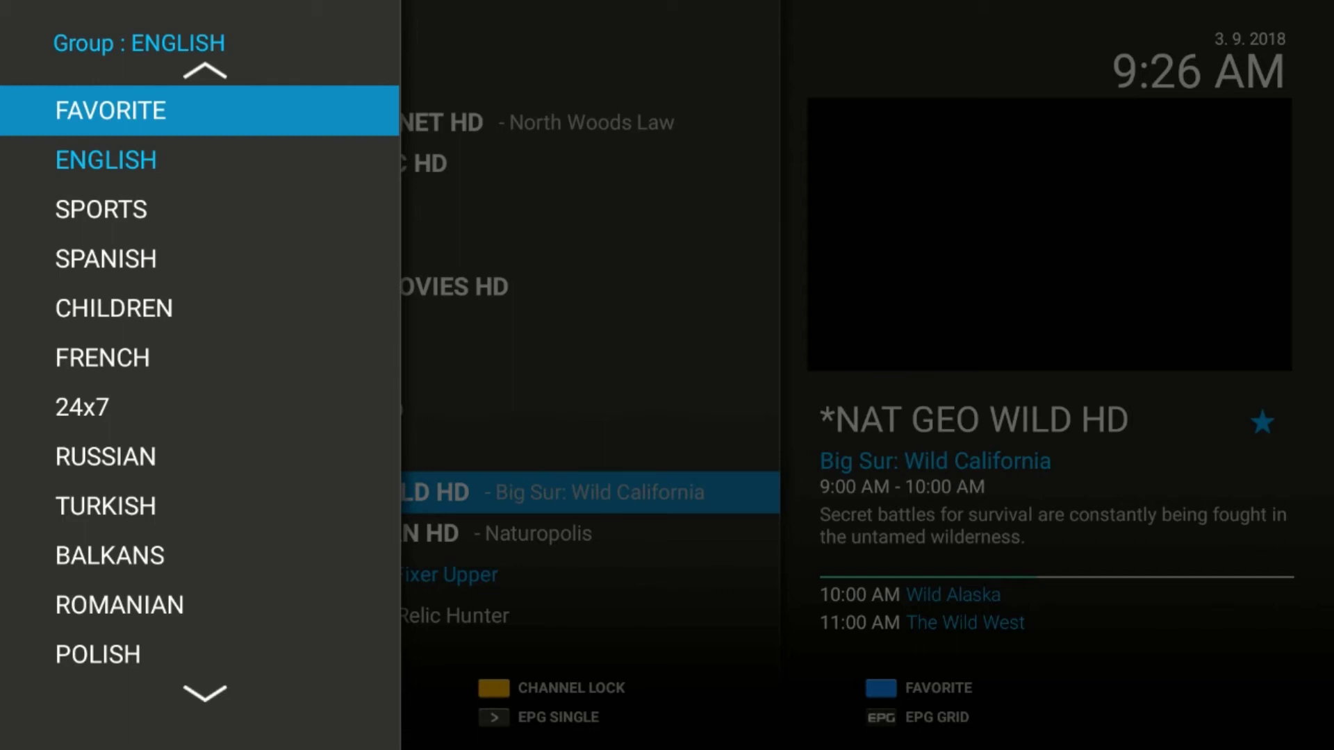
key("Escape")
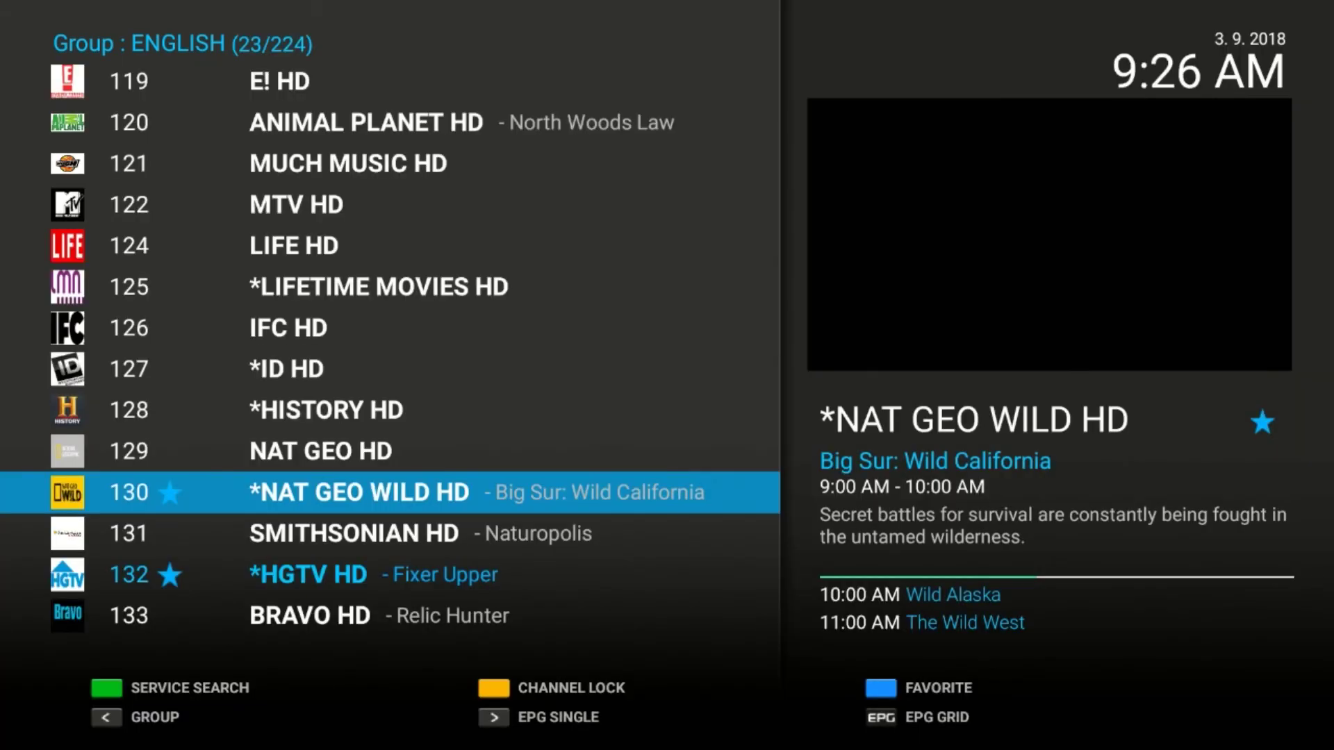
key("Left")
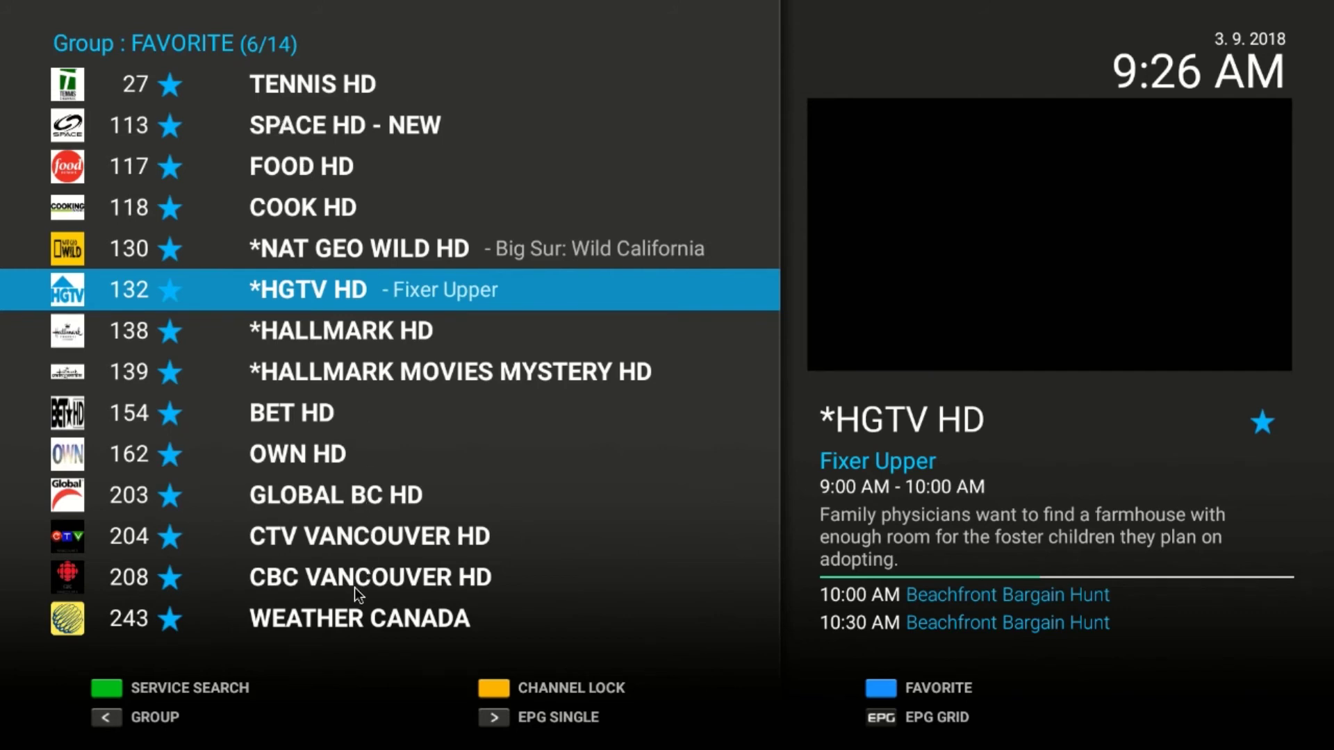
key("Up")
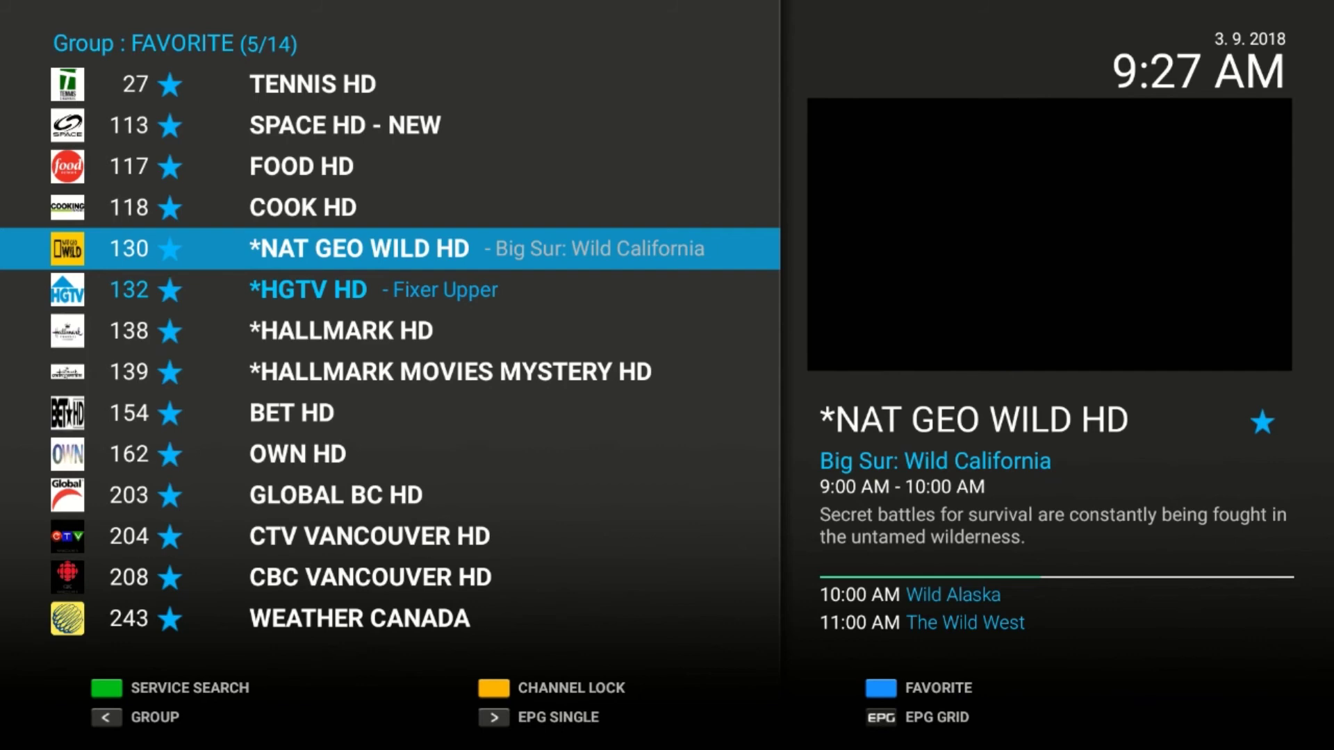
key("Return")
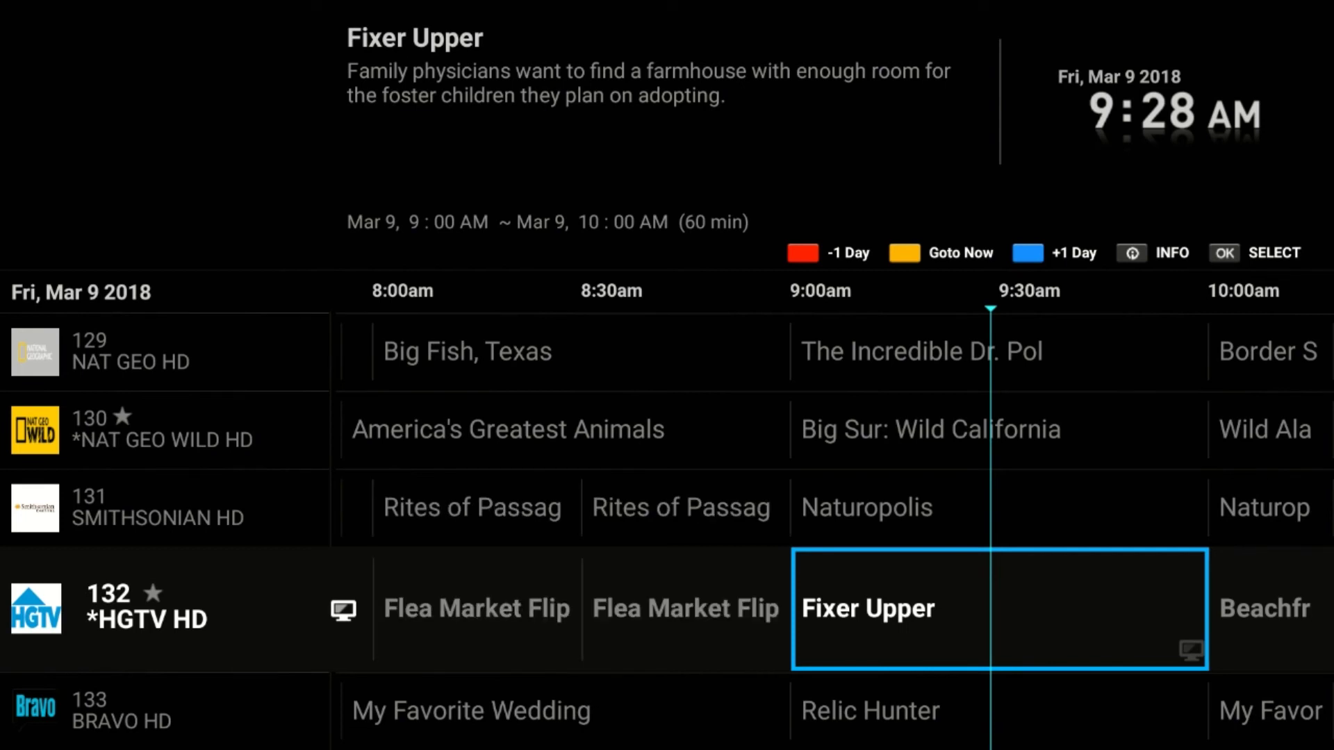
Step: Check HGTV's next show, Beachfront Bargain Hunt, then Bravo HD's listing, and exit the grid
key("Right")
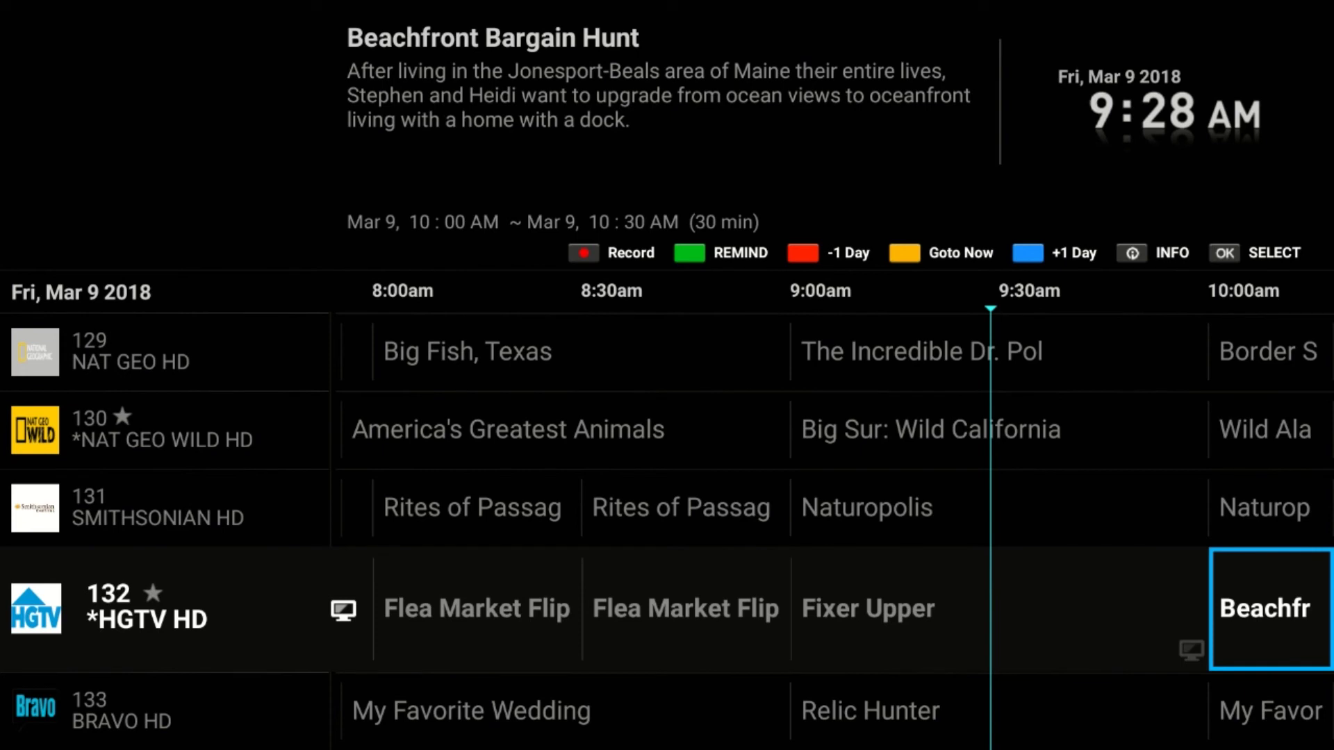
key("Left")
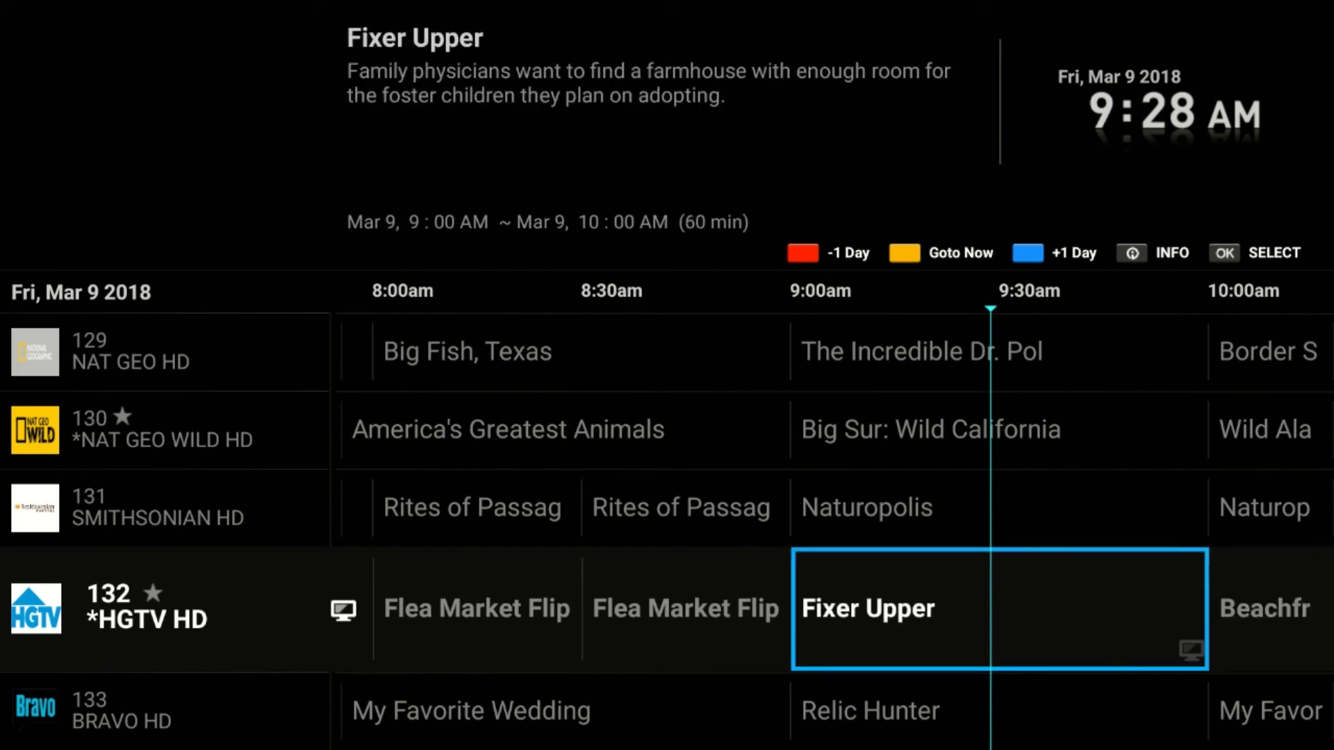
key("Down")
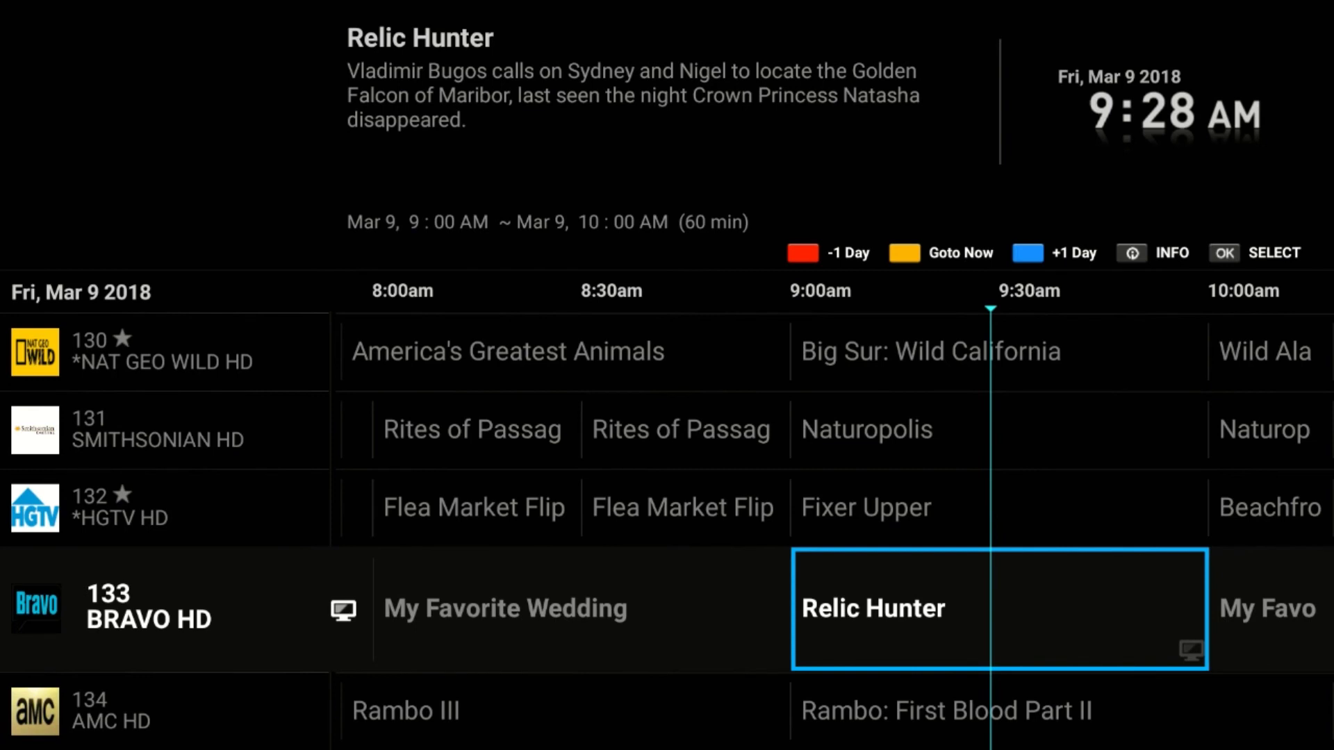
key("Return")
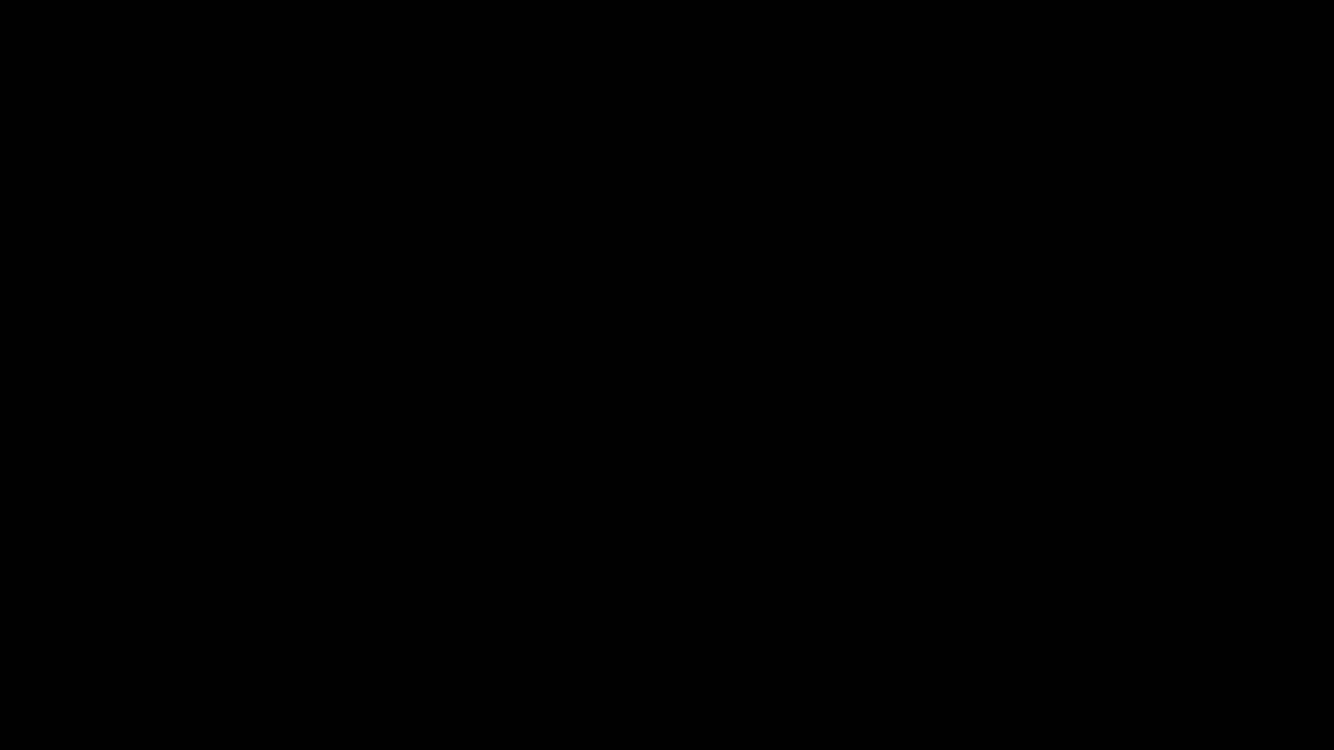
Step: Return to the ENGLISH list and open Bravo HD's EPG Single schedule for Fri, Mar 9
key("Return")
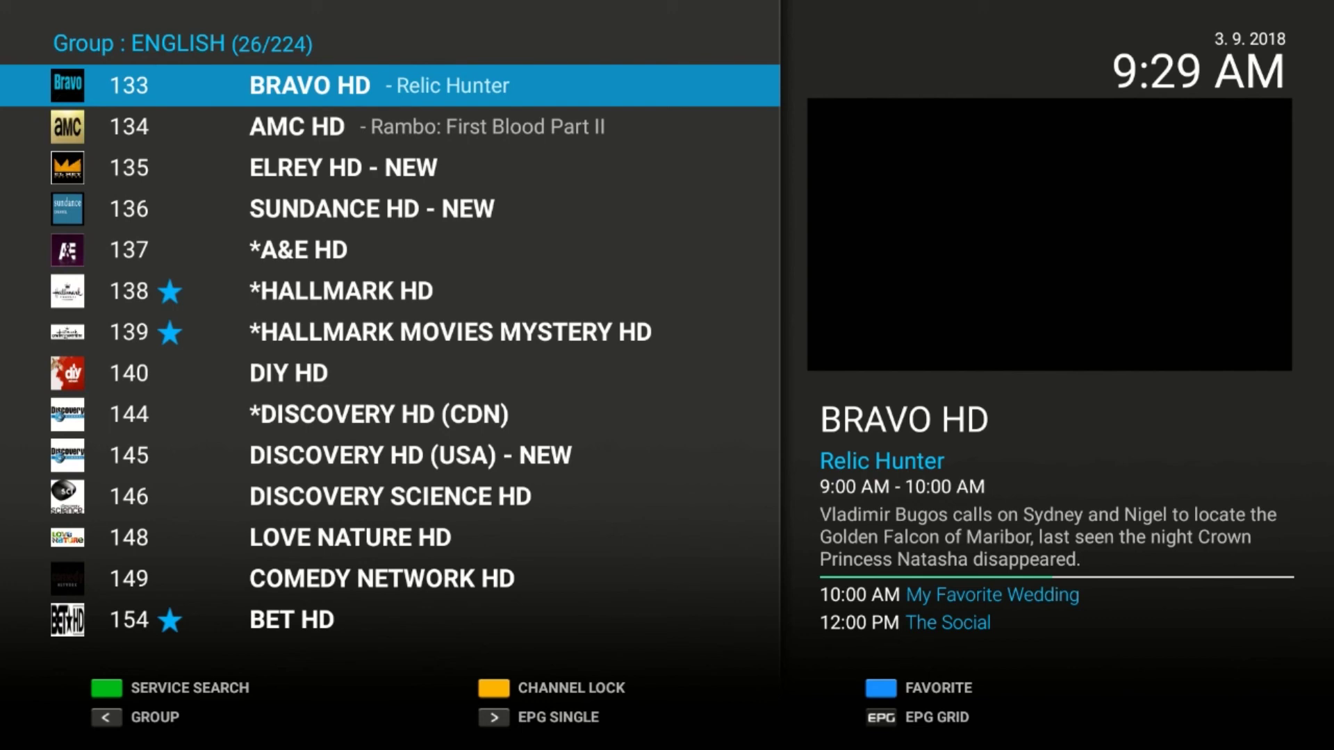
key("Right")
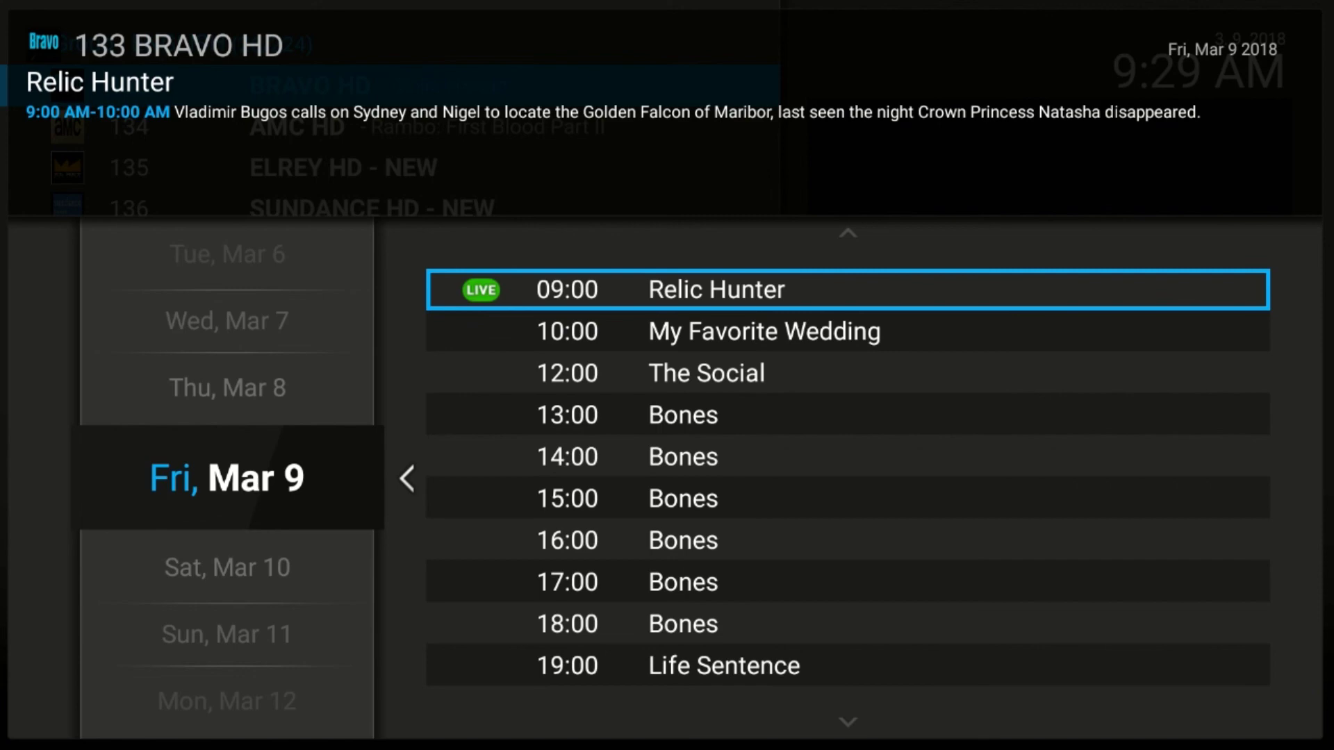
Step: Browse Bravo HD's Friday shows, including the 13:00 Bones episode
key("Down")
key("Down")
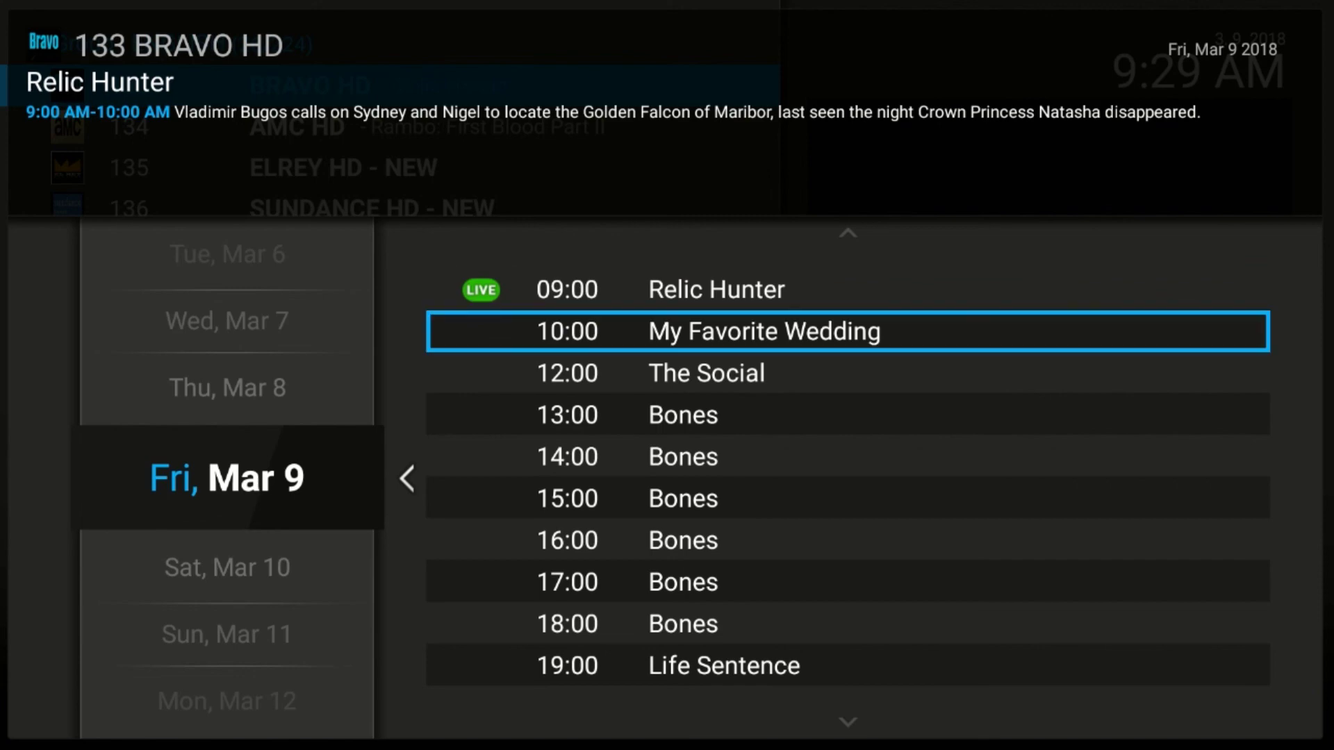
key("Down")
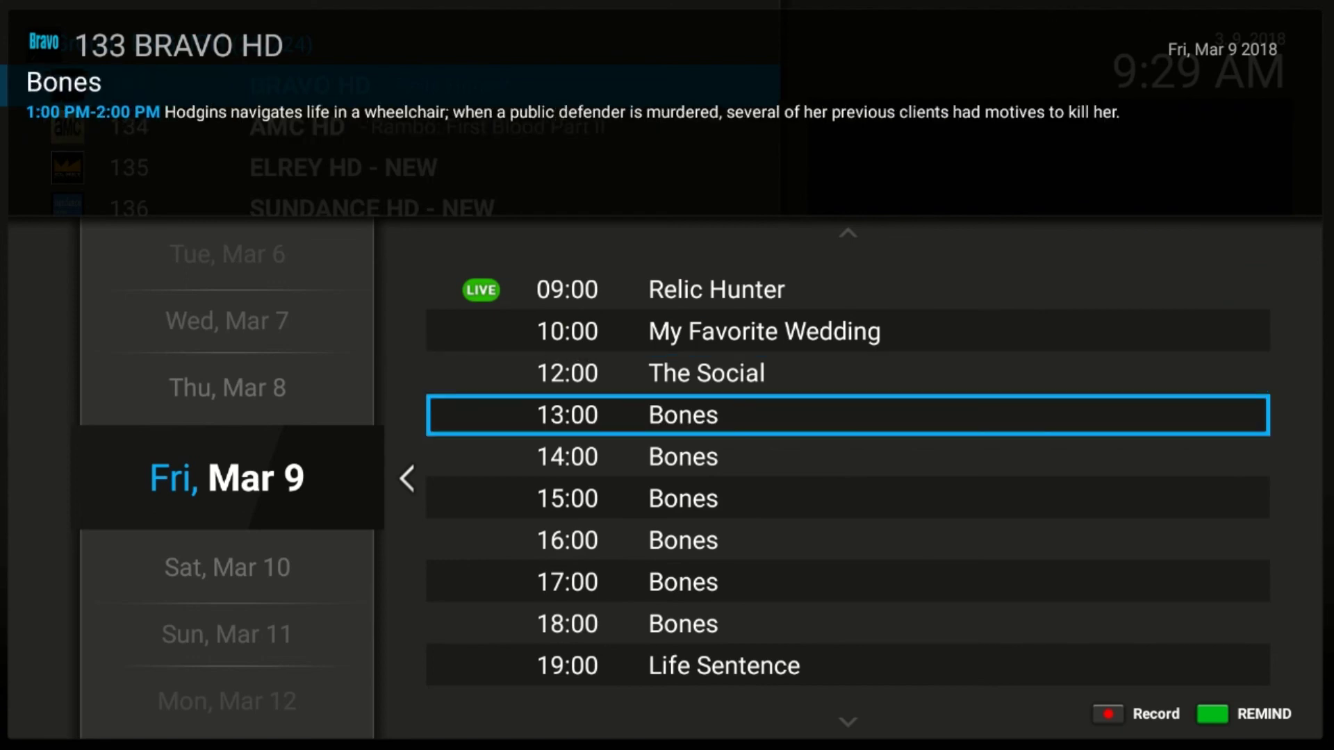
key("Up")
key("Up")
key("Up")
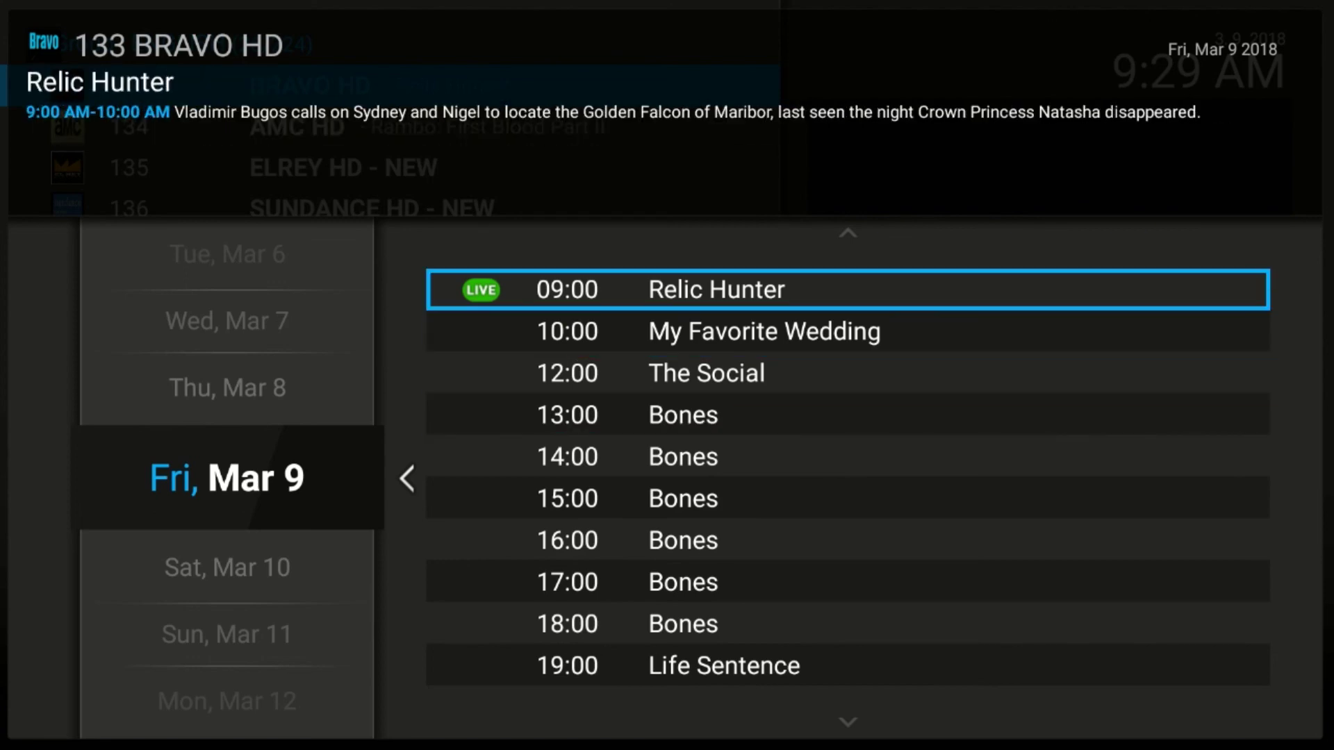
Step: Switch to Sat, Mar 10, read Saturday's listings, and close the schedule
key("Left")
key("Down")
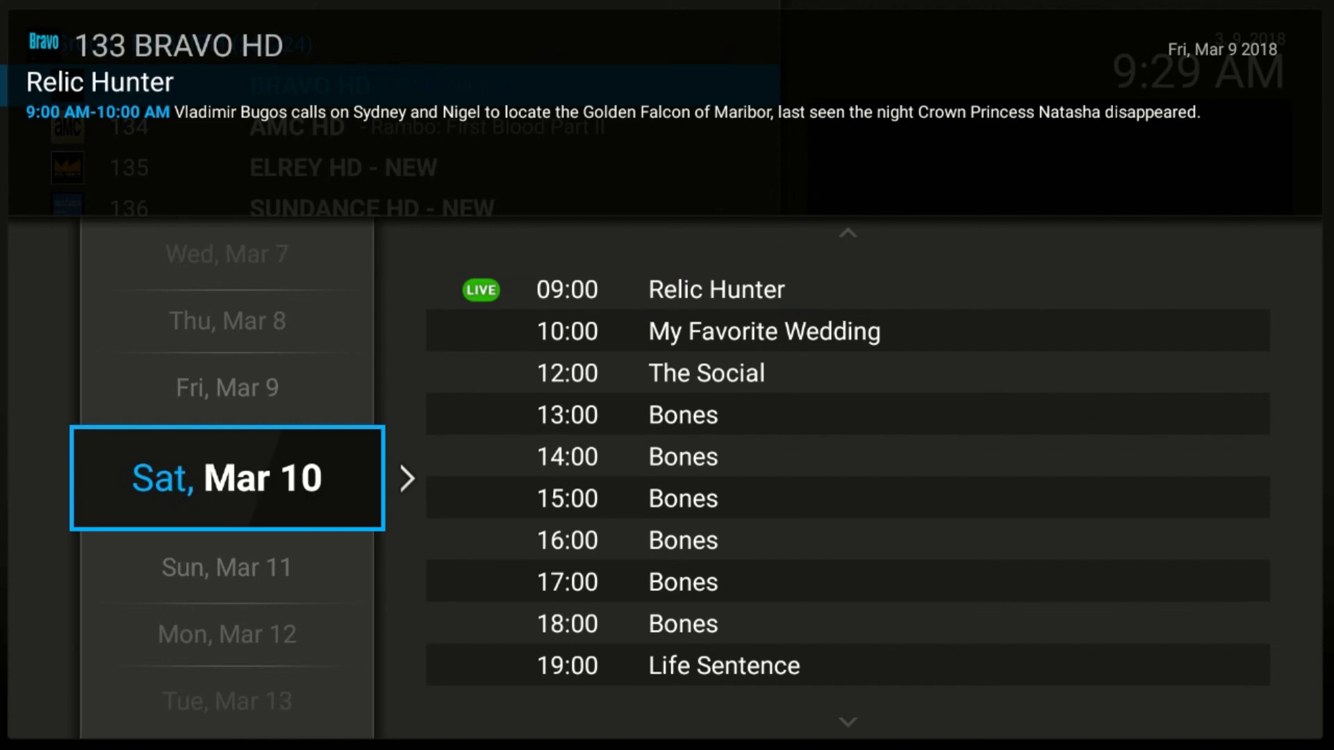
key("Right")
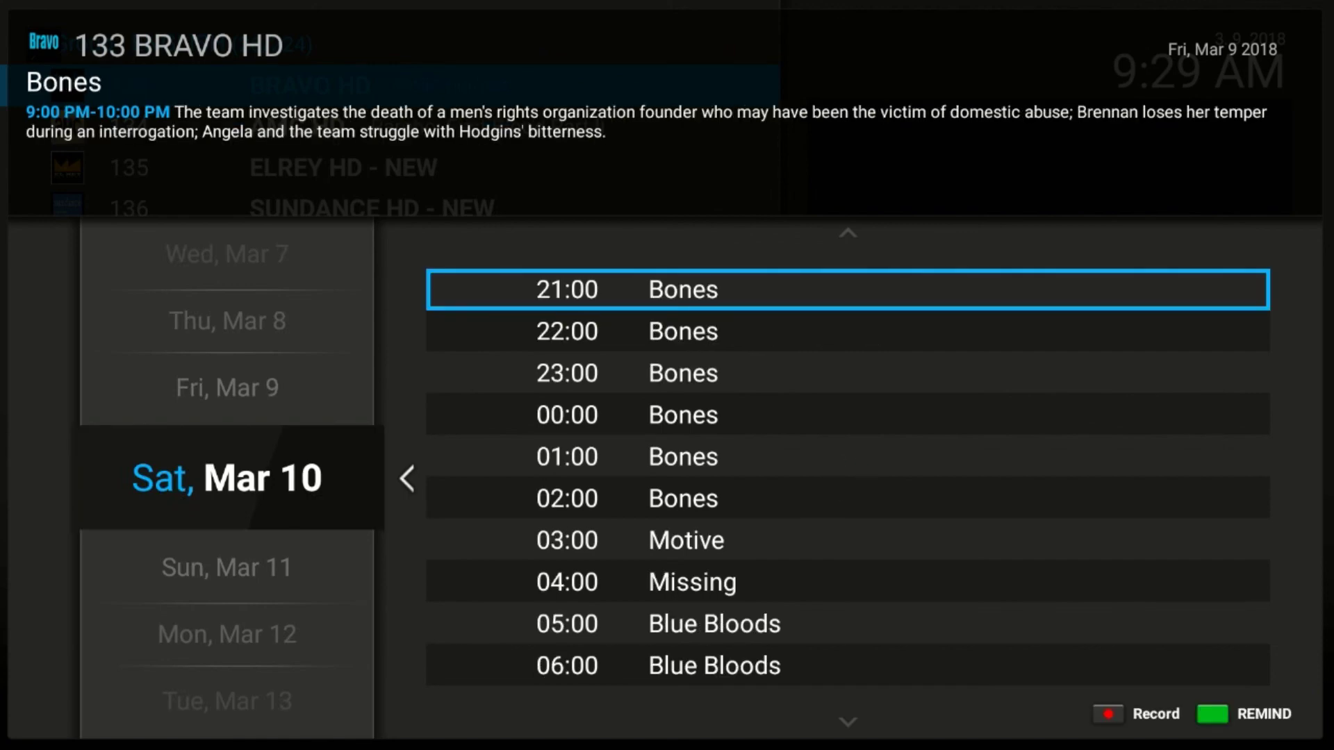
key("Down")
key("Down")
key("Down")
key("Down")
key("Down")
key("Down")
key("Down")
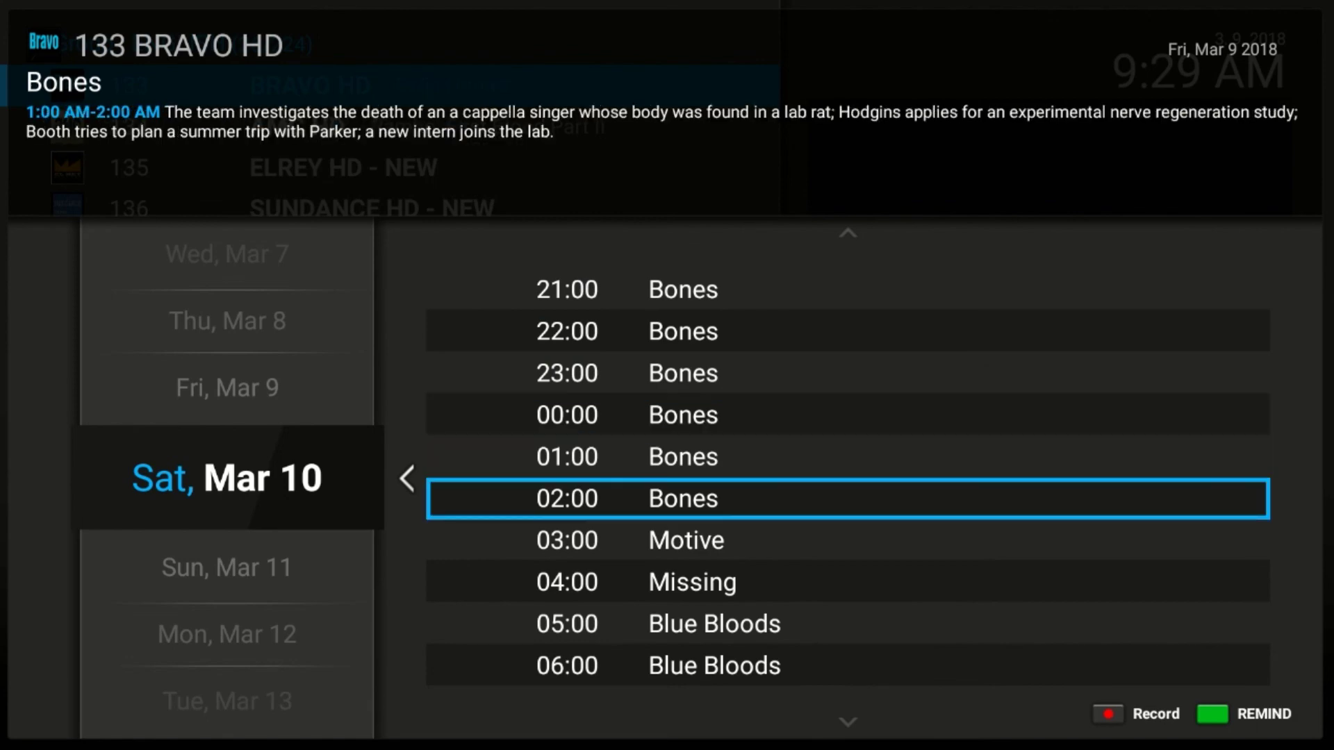
key("Down")
key("Down")
key("Down")
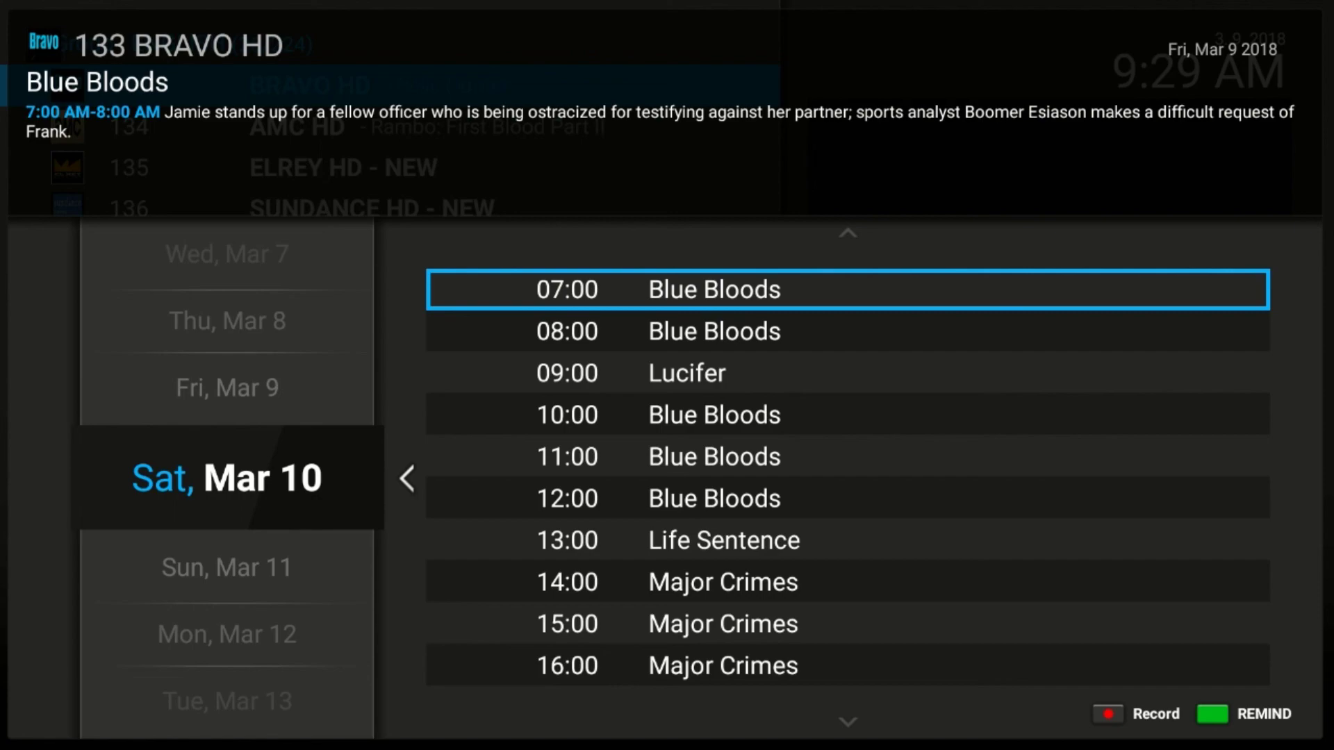
key("Escape")
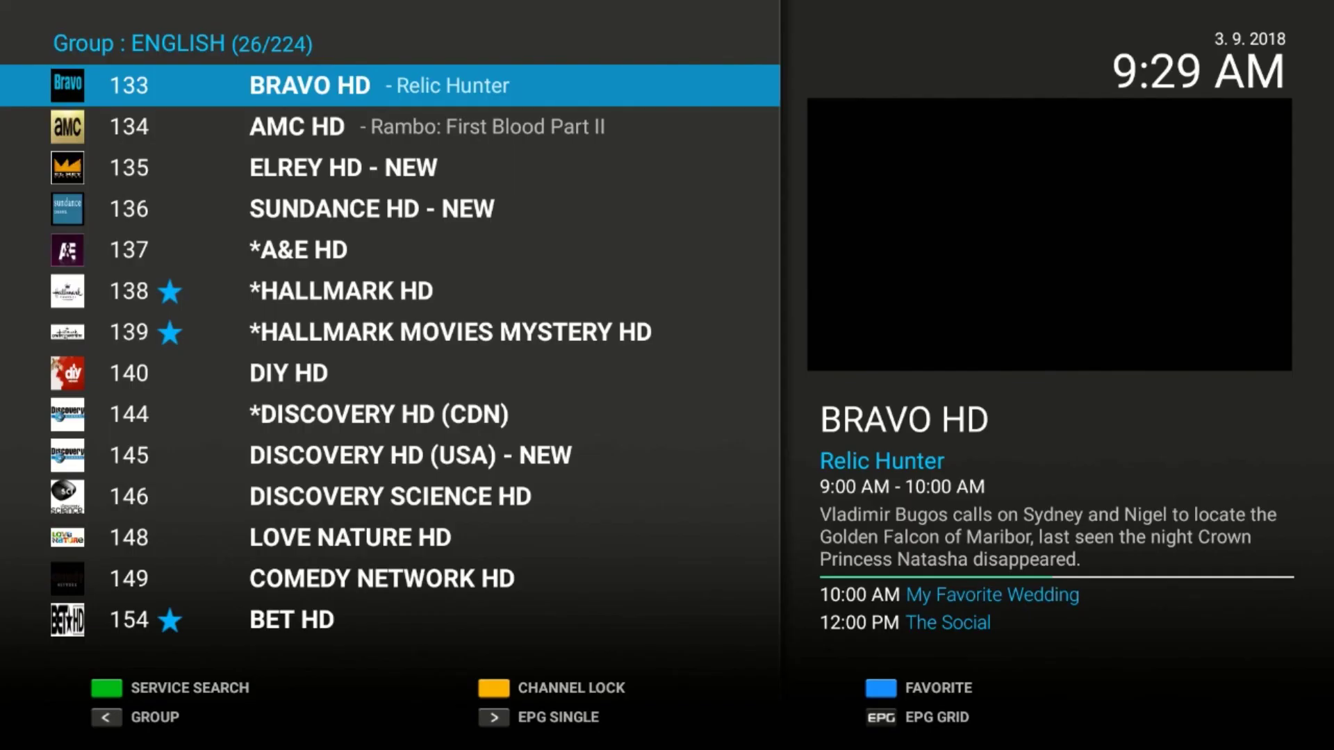